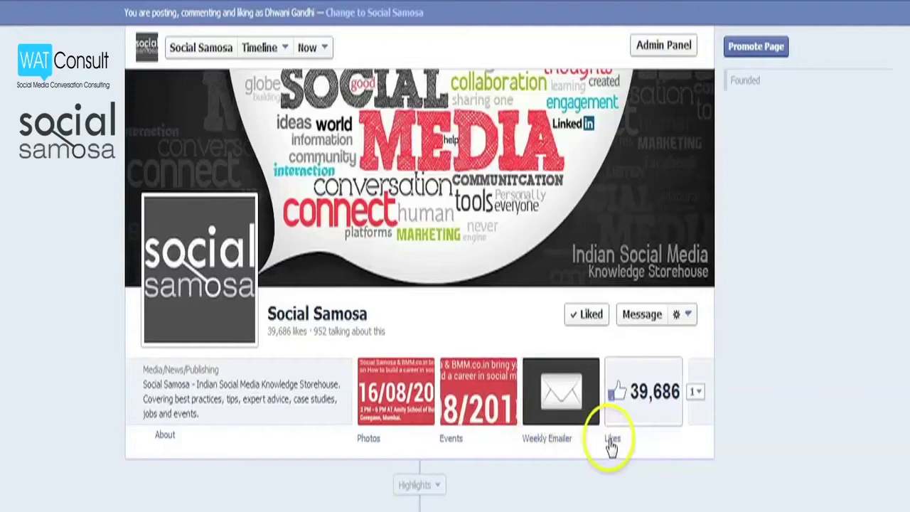
# Step: Expand the Social Samosa page's row of app tiles beside the Likes box
pyautogui.click(698, 395)
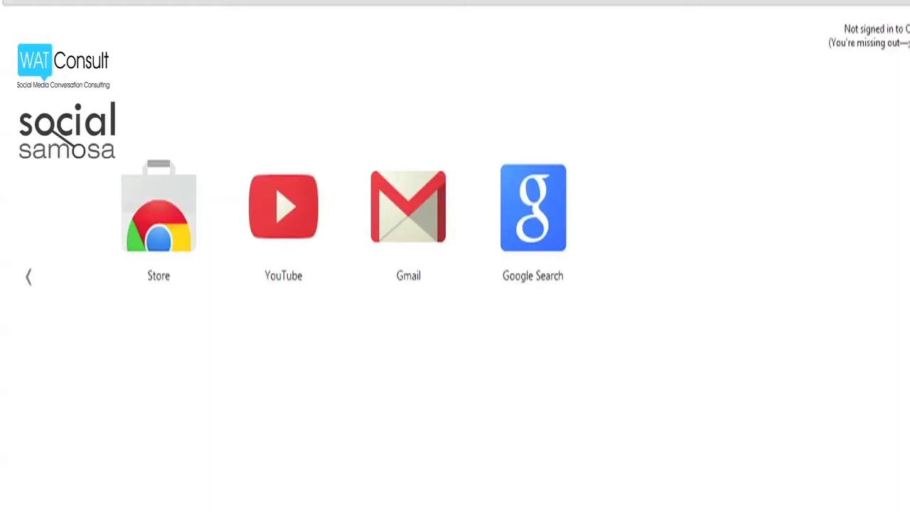
# Step: Enter developers.facebook.com/apps in the Chrome address bar
pyautogui.write('develop')
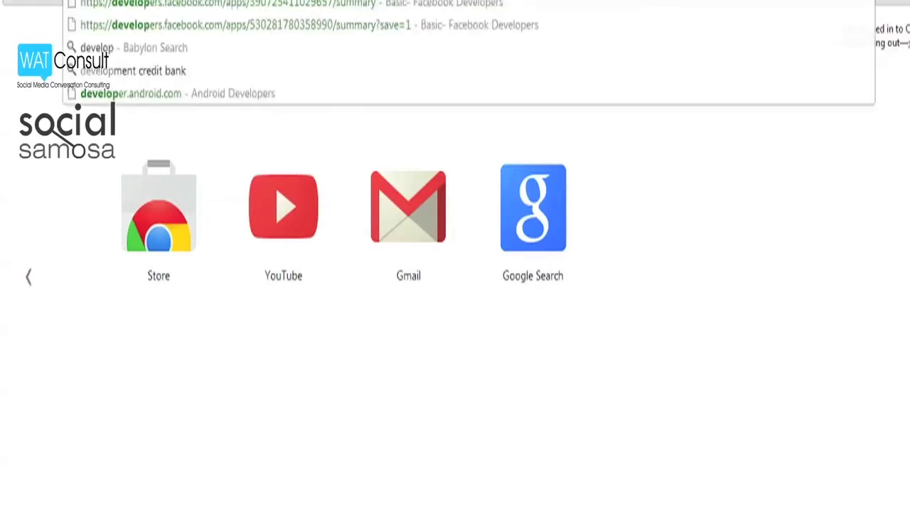
pyautogui.write('ers')
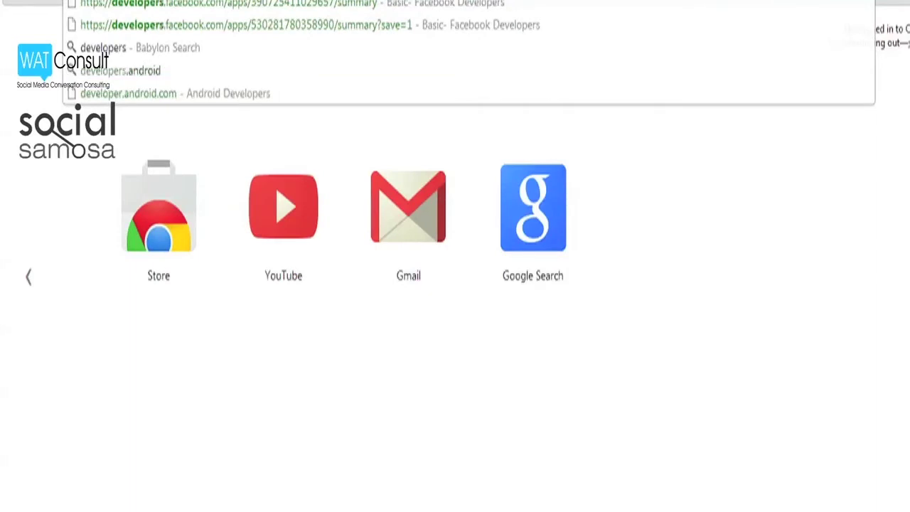
pyautogui.write('.facebook')
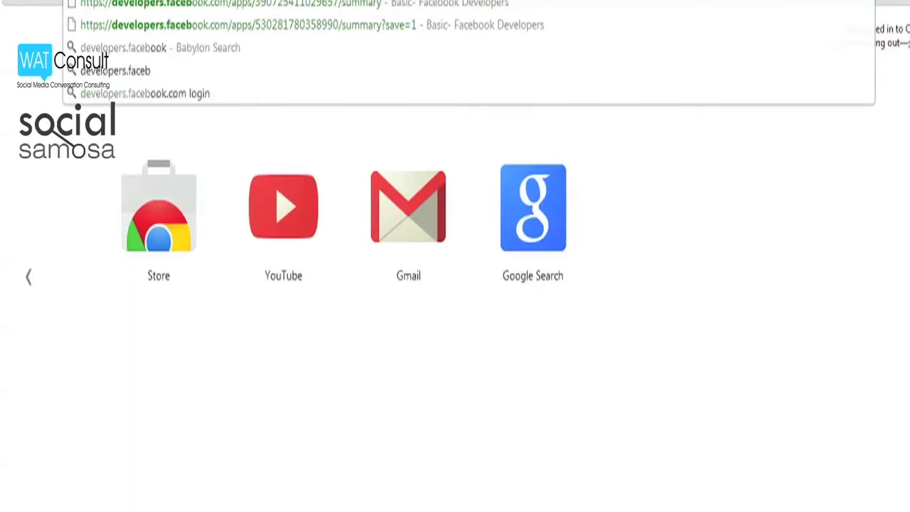
pyautogui.write('.com/')
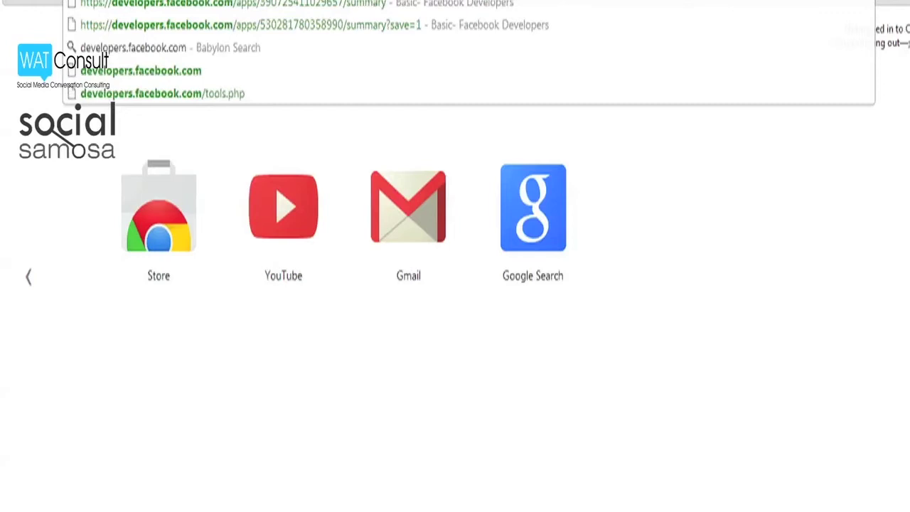
pyautogui.write('apps')
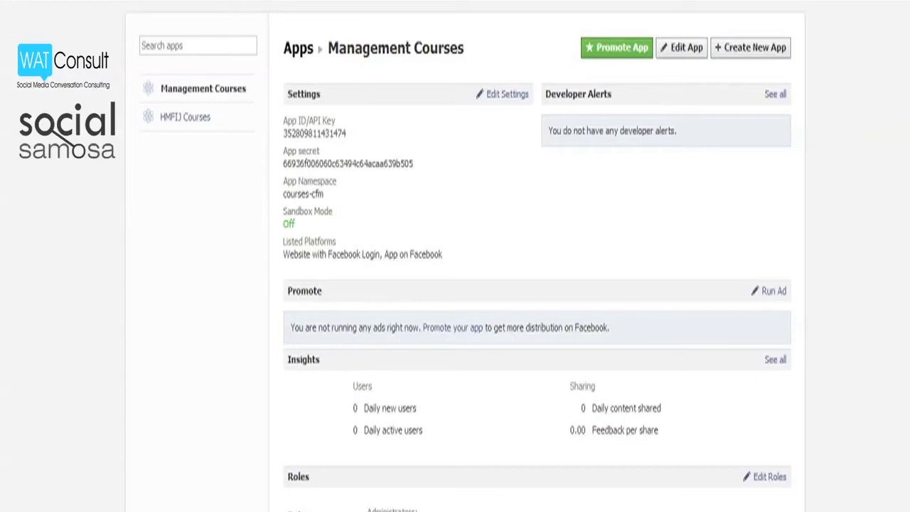
# Step: Start a new app named 'Social Samosa School', namespace socialsamosaschool, in the Photo category
pyautogui.click(747, 57)
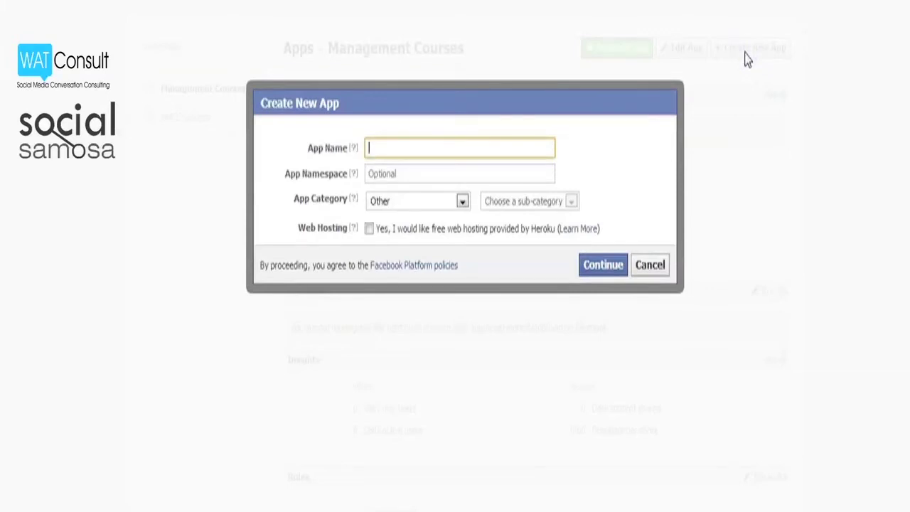
pyautogui.write('Social Samosa')
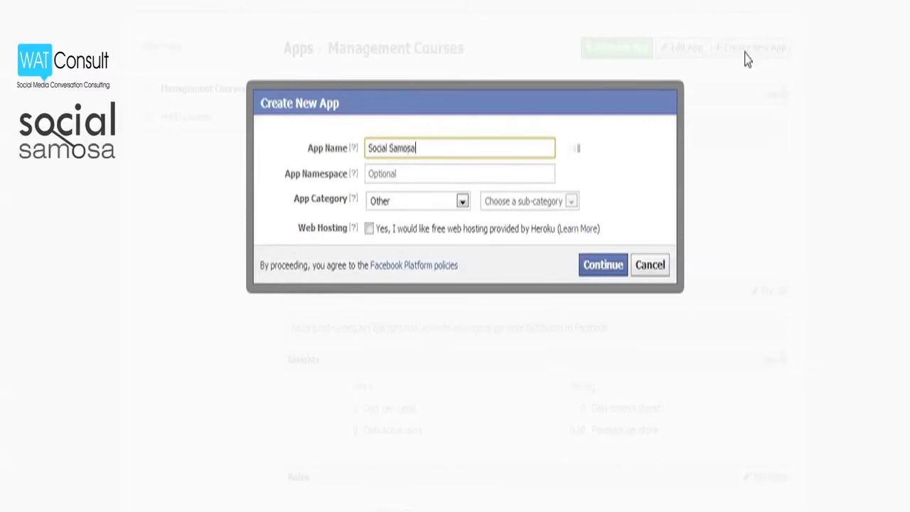
pyautogui.write(' School')
pyautogui.click(530, 168)
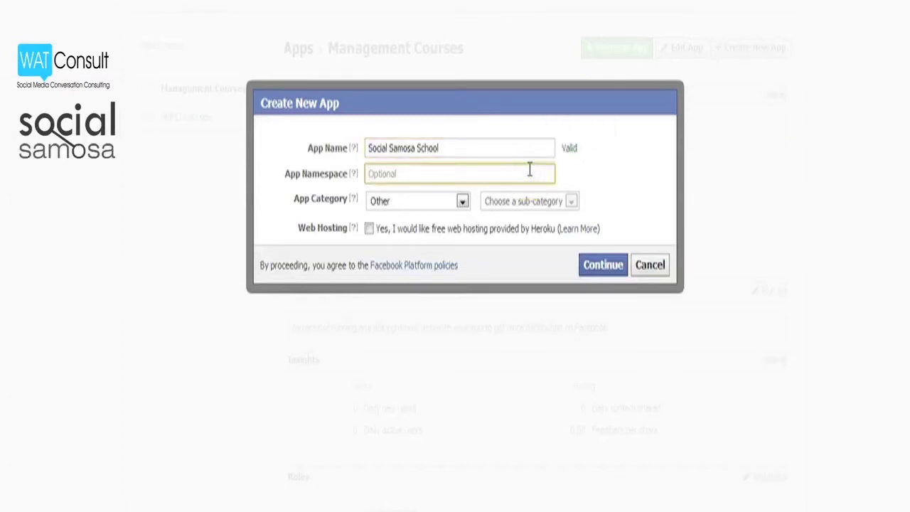
pyautogui.write('socialsamosaschool')
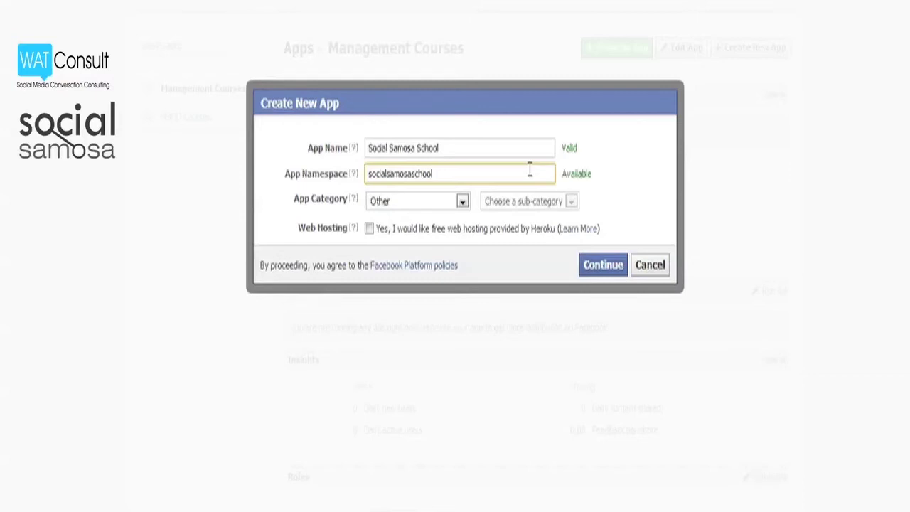
pyautogui.click(462, 201)
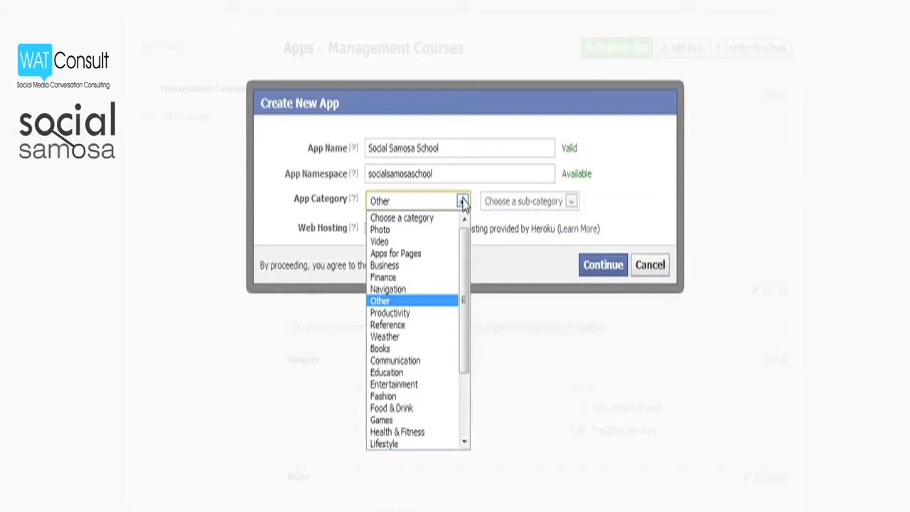
pyautogui.click(440, 230)
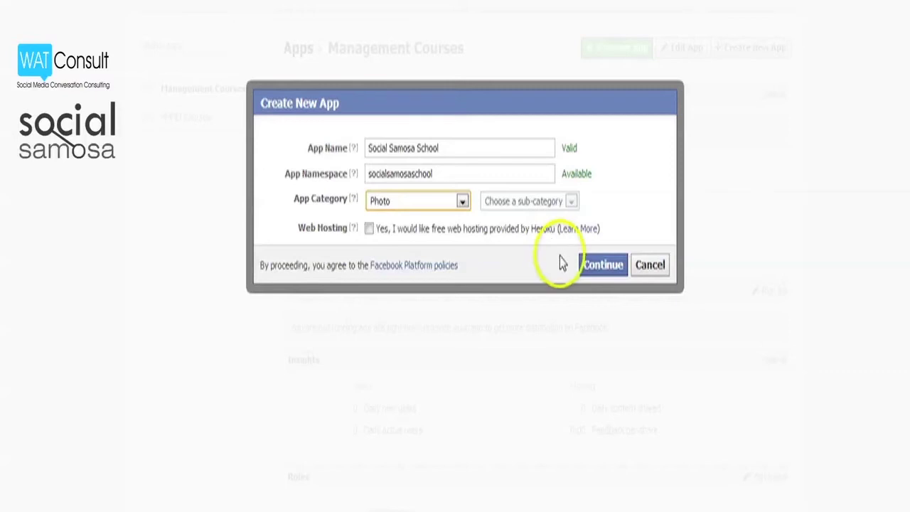
# Step: Submit the new app details and pass the security check by entering the captcha text
pyautogui.click(604, 276)
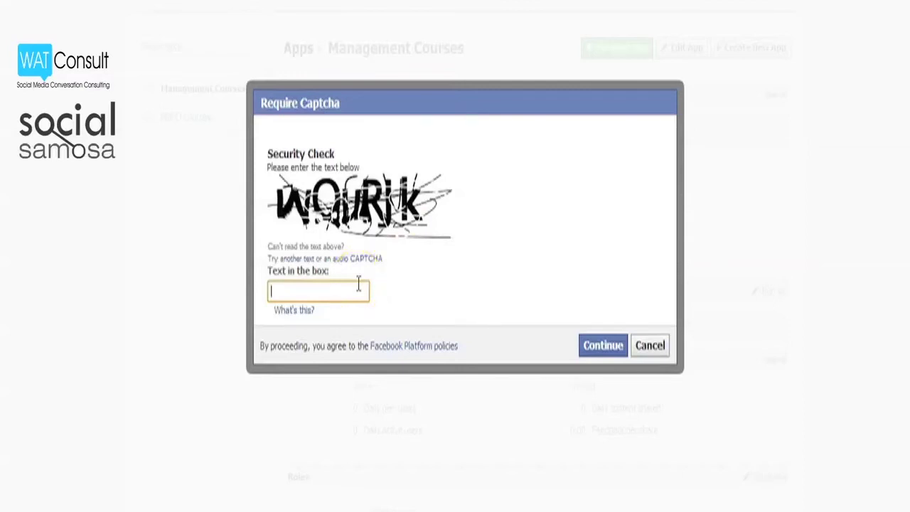
pyautogui.write('wourjk')
pyautogui.click(604, 346)
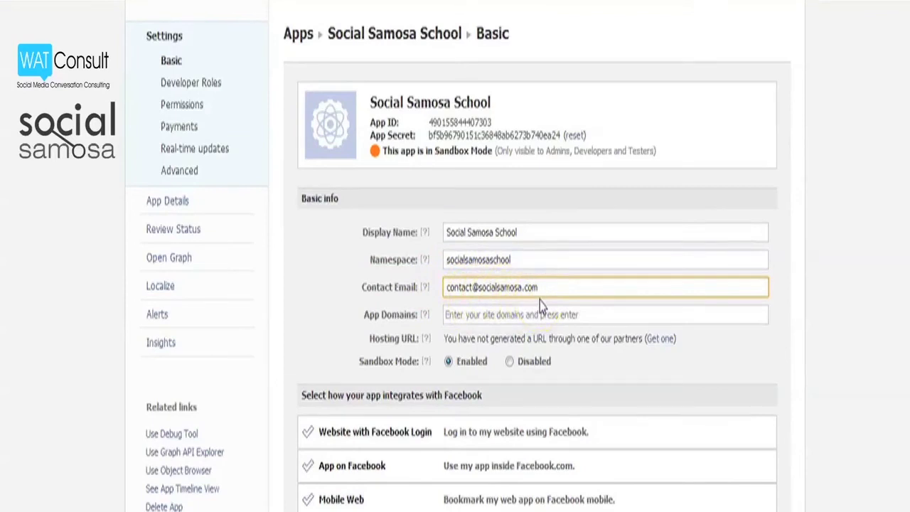
# Step: Enable the Page Tab integration and paste 'Social Samosa School' as the Page Tab Name
pyautogui.scroll(-3, 541, 306)
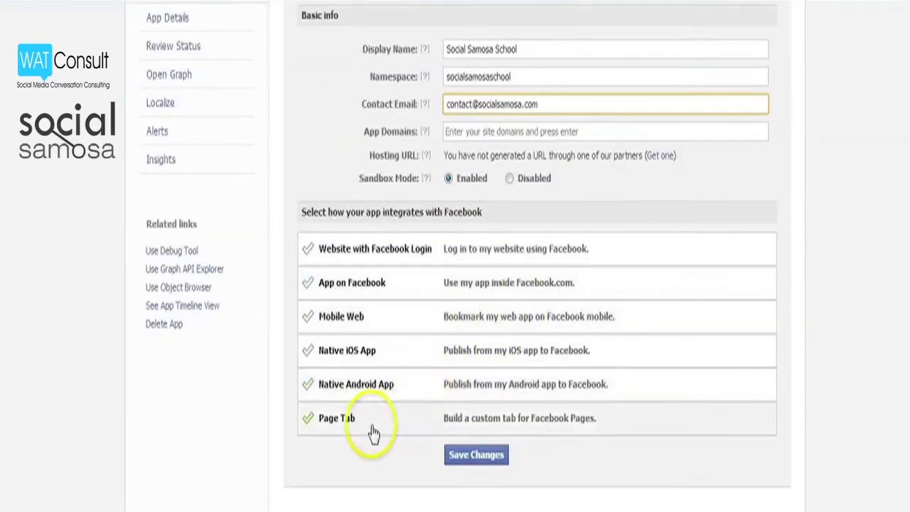
pyautogui.click(337, 426)
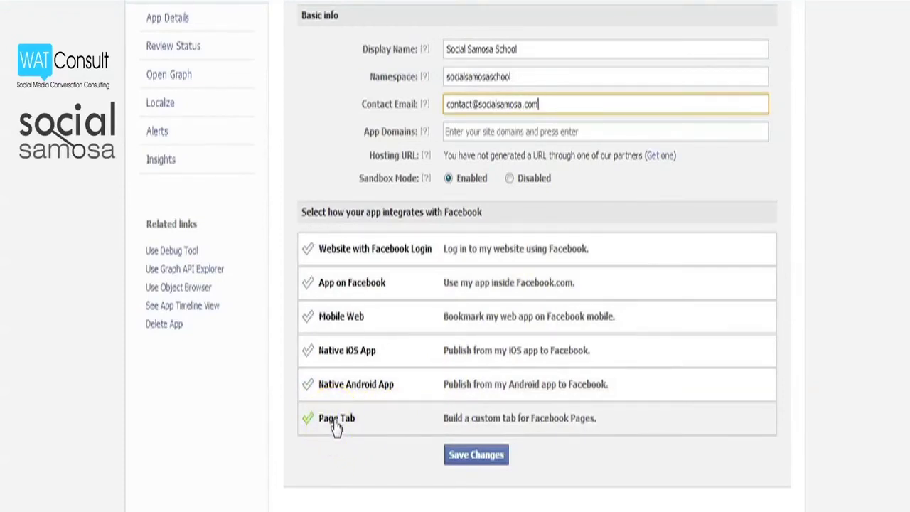
pyautogui.click(336, 426)
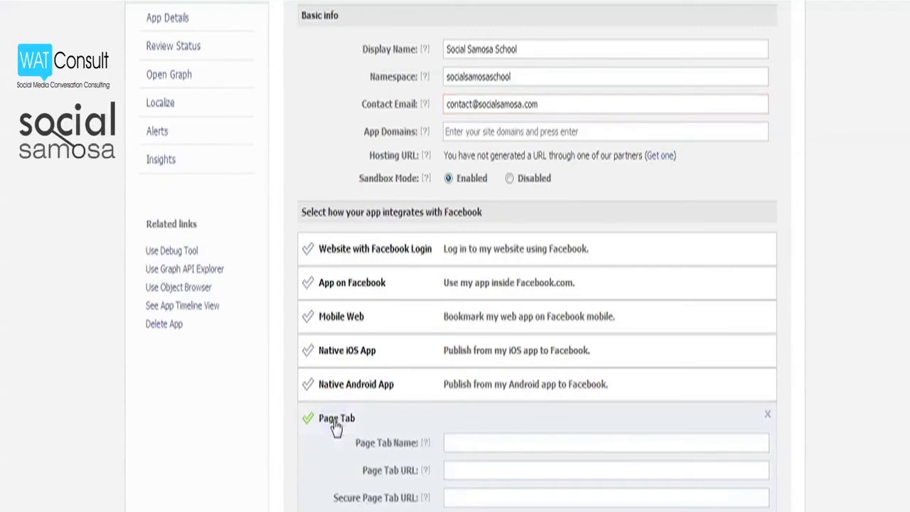
pyautogui.click(451, 442)
pyautogui.write('Social Samosa School')
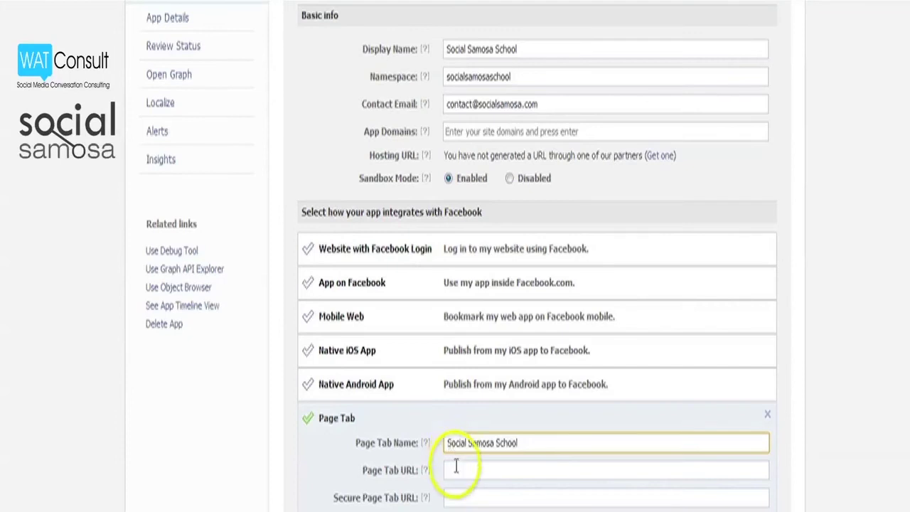
pyautogui.click(456, 468)
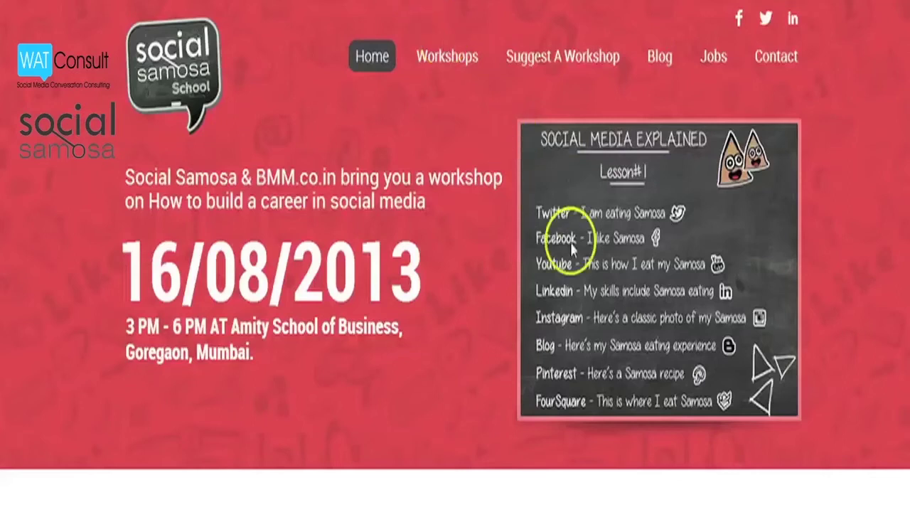
# Step: Copy the image URL of the Social Media Explained chalkboard image on the homepage
pyautogui.rightClick(637, 277)
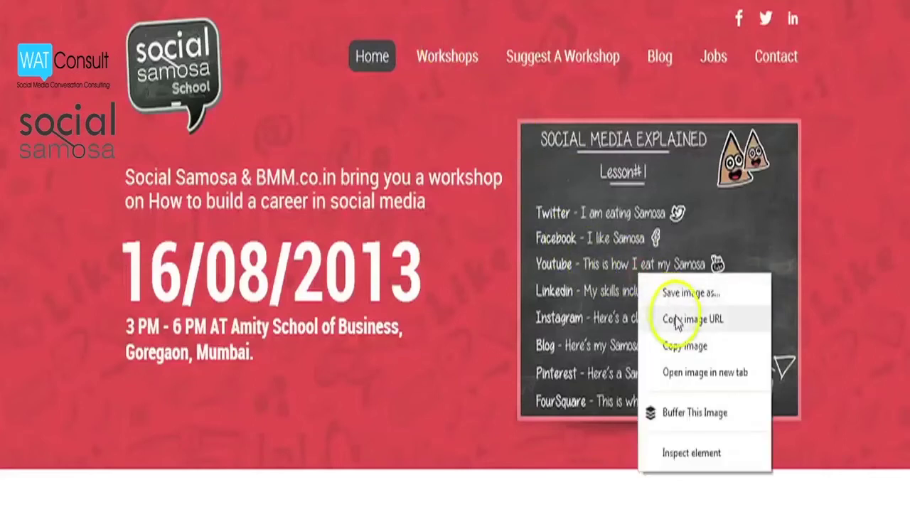
pyautogui.click(675, 315)
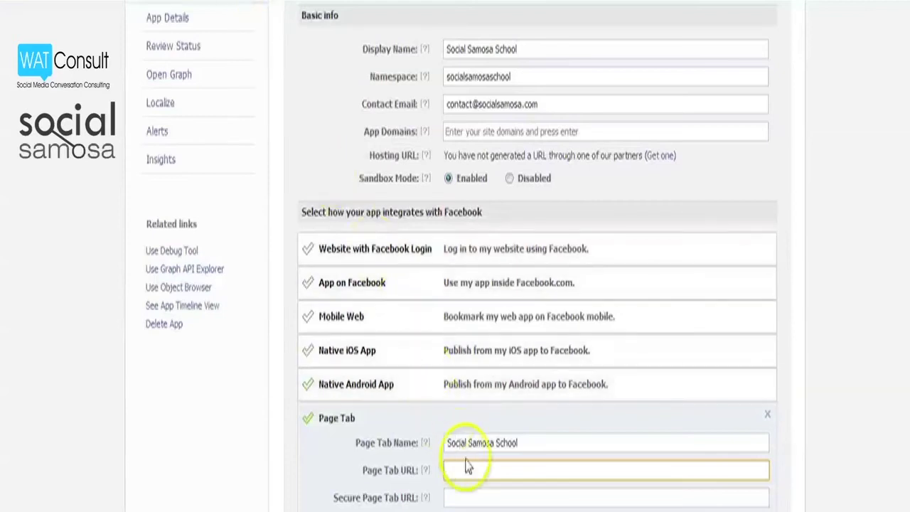
# Step: Paste the slide-lesson1.png address as Page Tab URL, and its https version as Secure Page Tab URL
pyautogui.rightClick(470, 468)
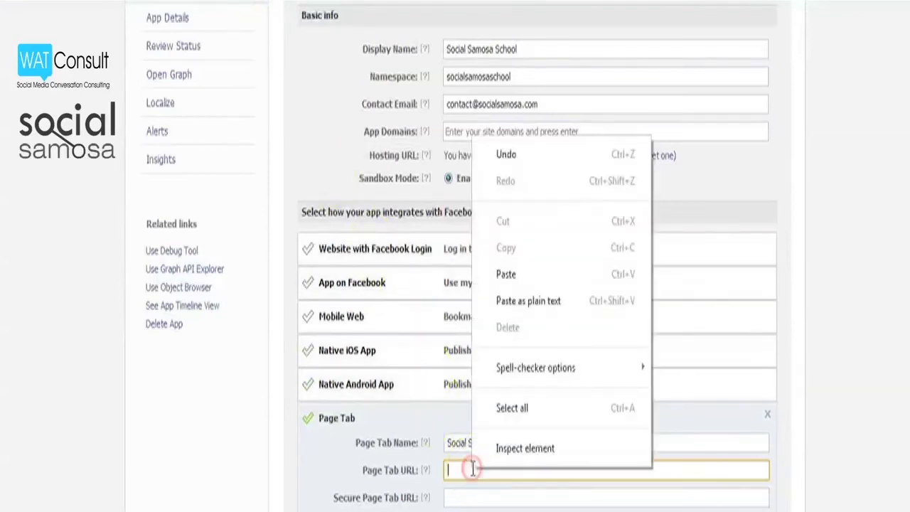
pyautogui.click(505, 275)
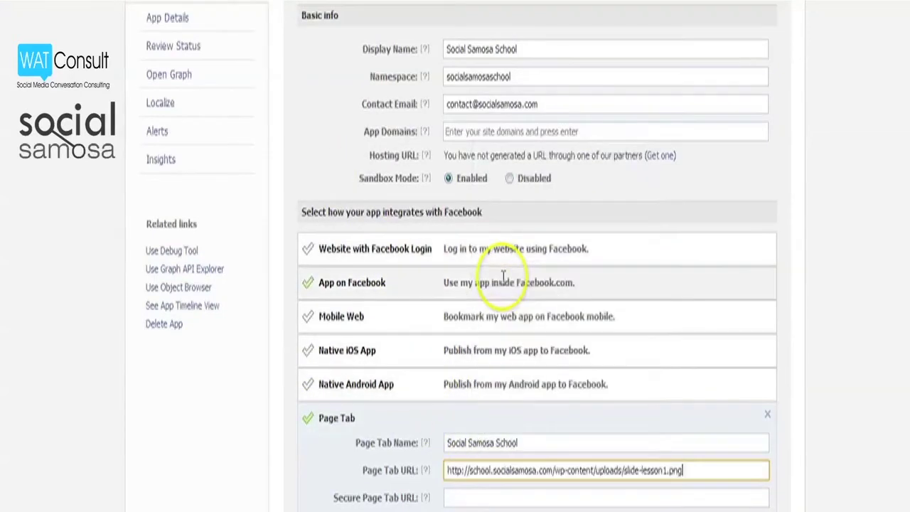
pyautogui.click(691, 497)
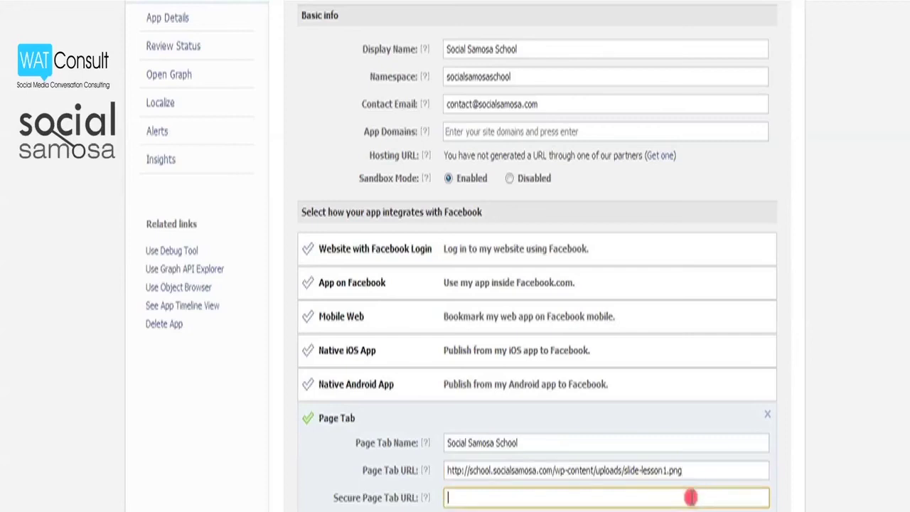
pyautogui.rightClick(691, 498)
pyautogui.click(724, 304)
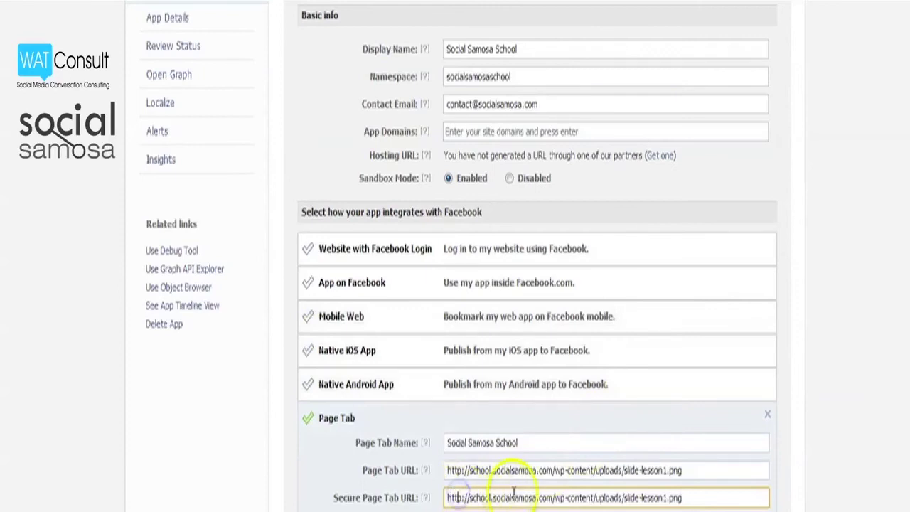
pyautogui.write('s')
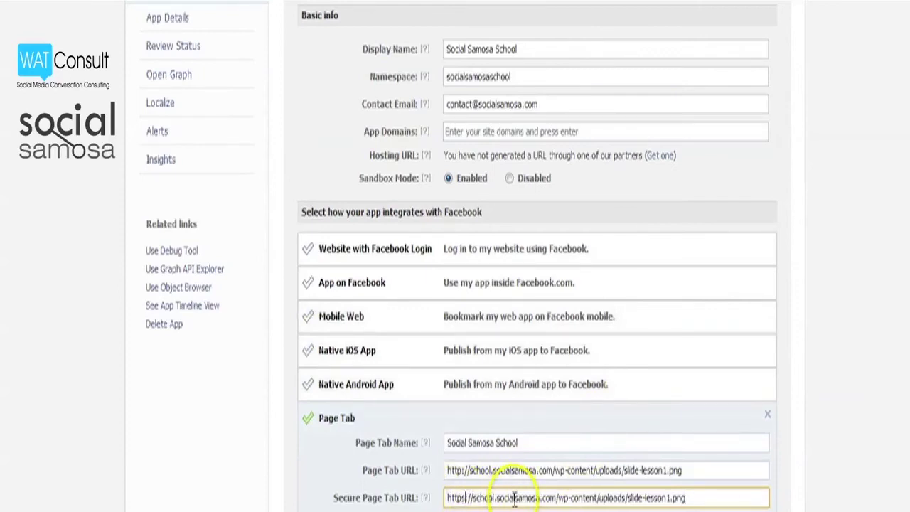
pyautogui.scroll(-1, 515, 500)
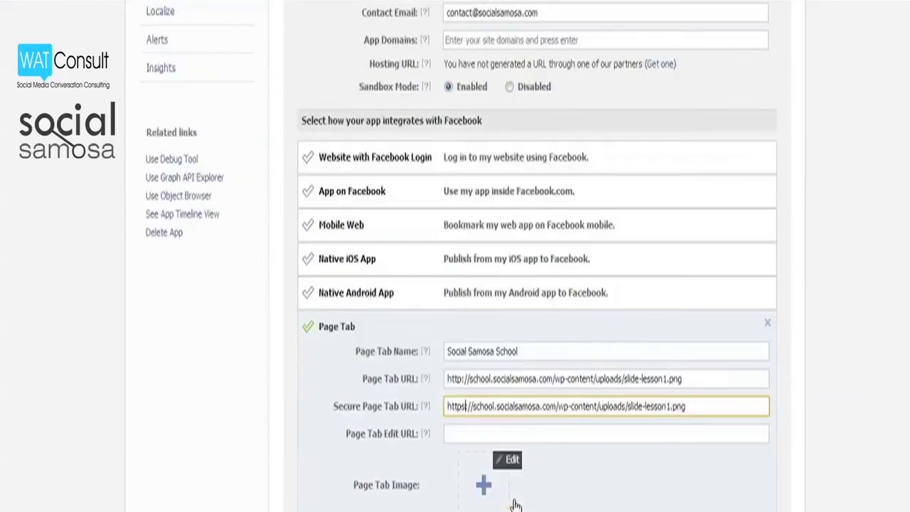
# Step: Upload the SS Logo1 image file as the app's Page Tab Image
pyautogui.click(497, 490)
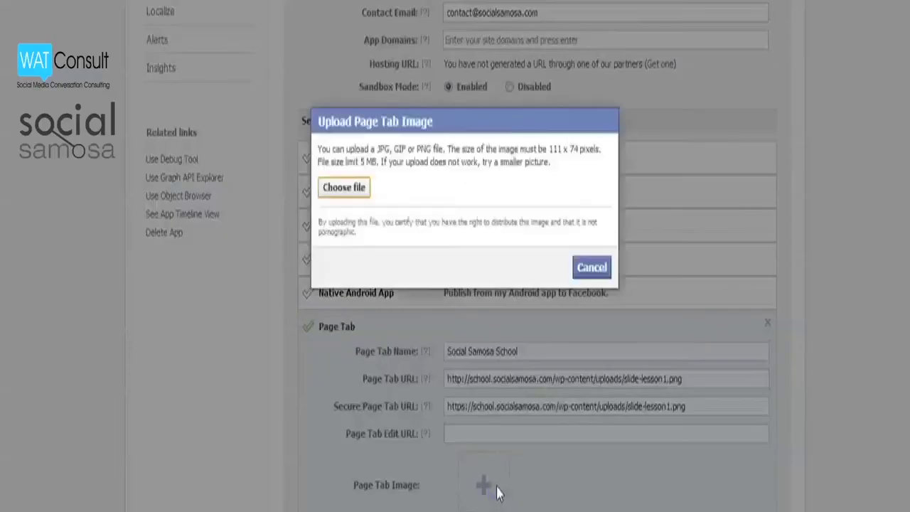
pyautogui.click(348, 187)
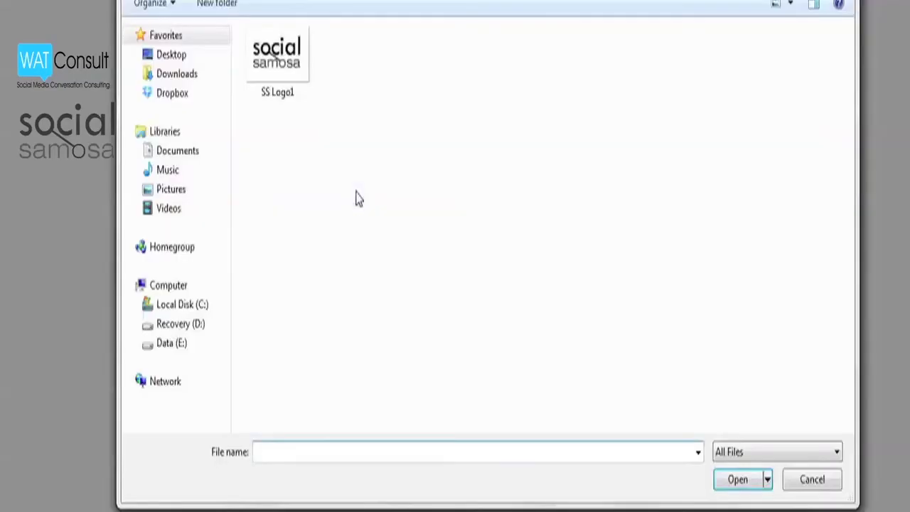
pyautogui.click(289, 106)
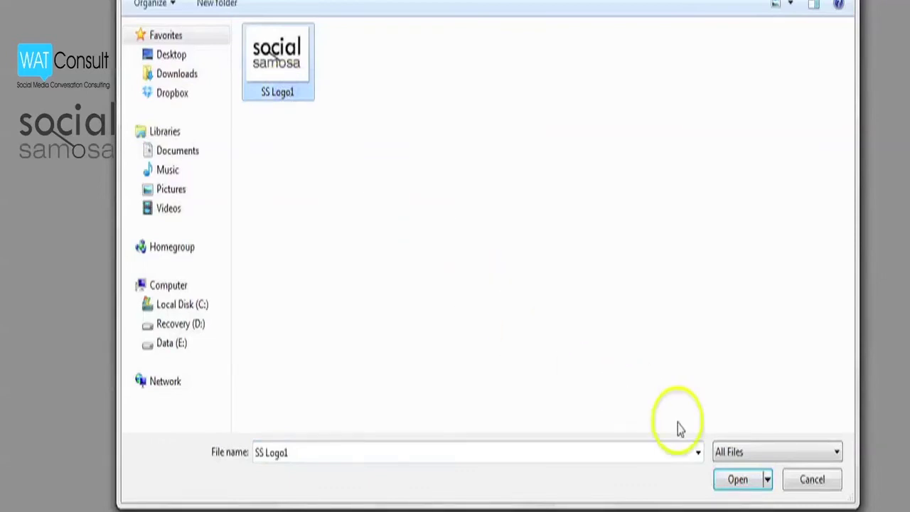
pyautogui.click(734, 480)
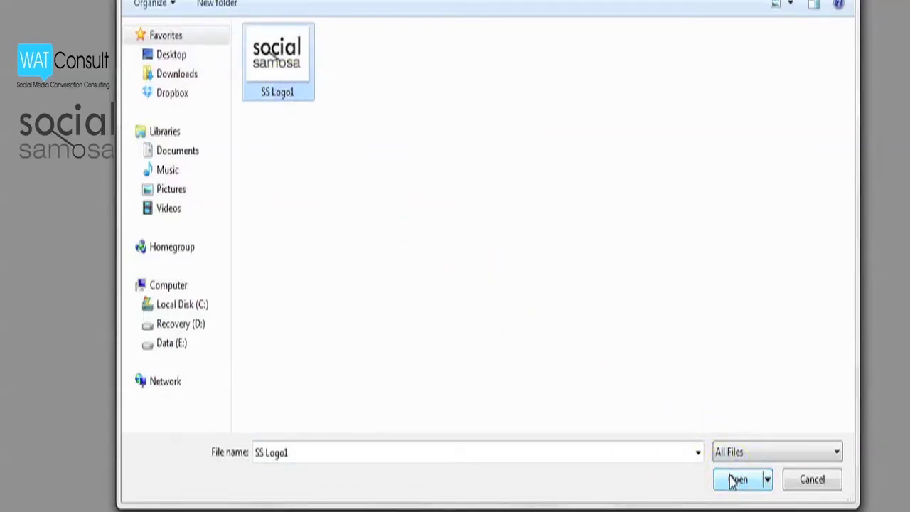
pyautogui.click(734, 480)
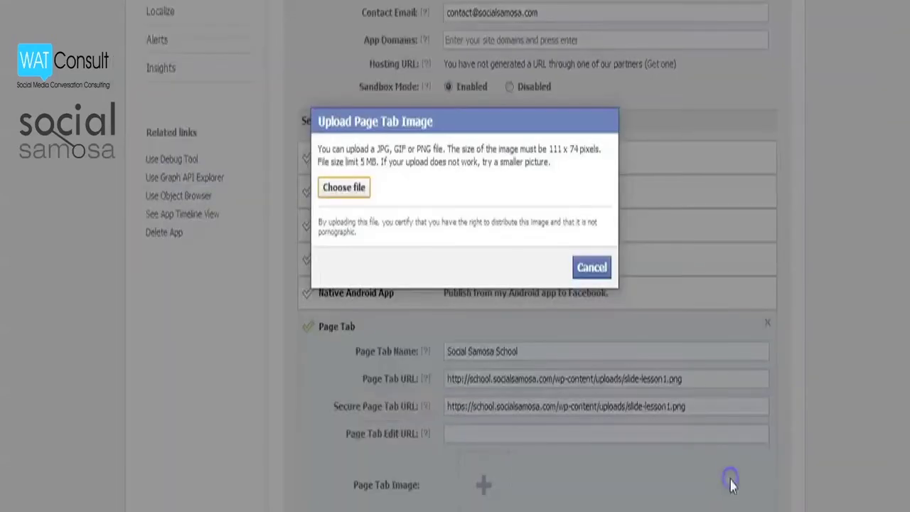
pyautogui.click(731, 484)
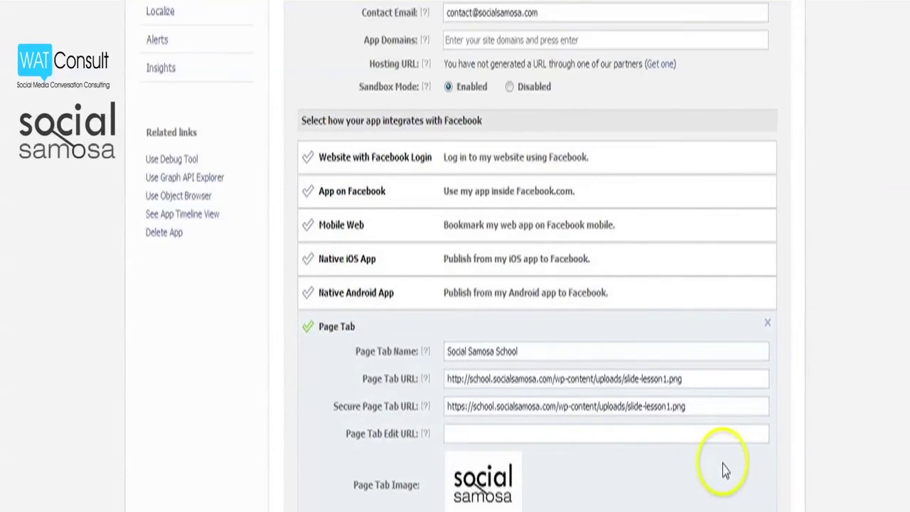
pyautogui.moveTo(724, 470); pyautogui.dragTo(640, 498)
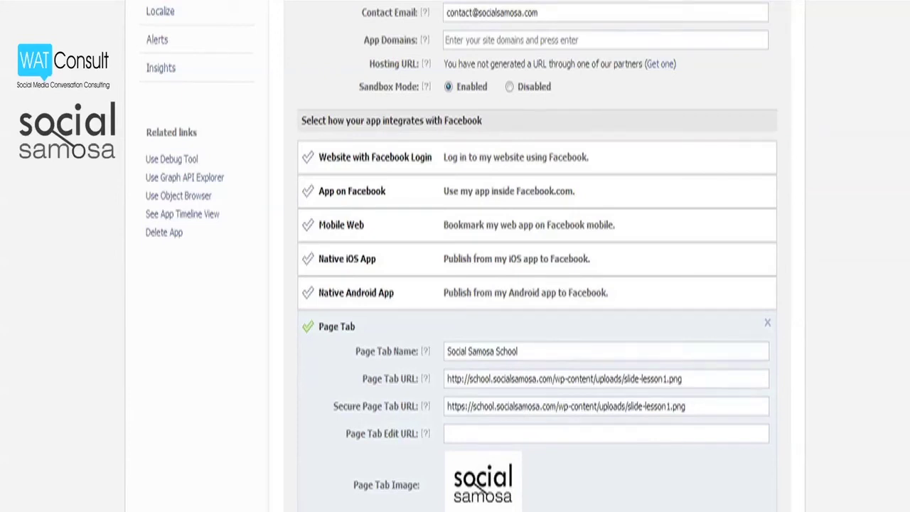
pyautogui.scroll(-2, 537, 285)
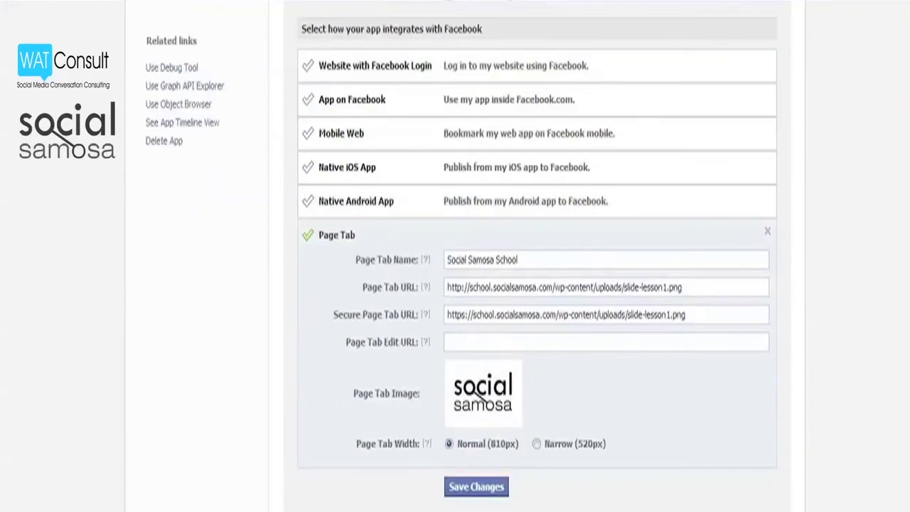
# Step: Save the page tab settings until the Changes saved confirmation shows
pyautogui.click(498, 488)
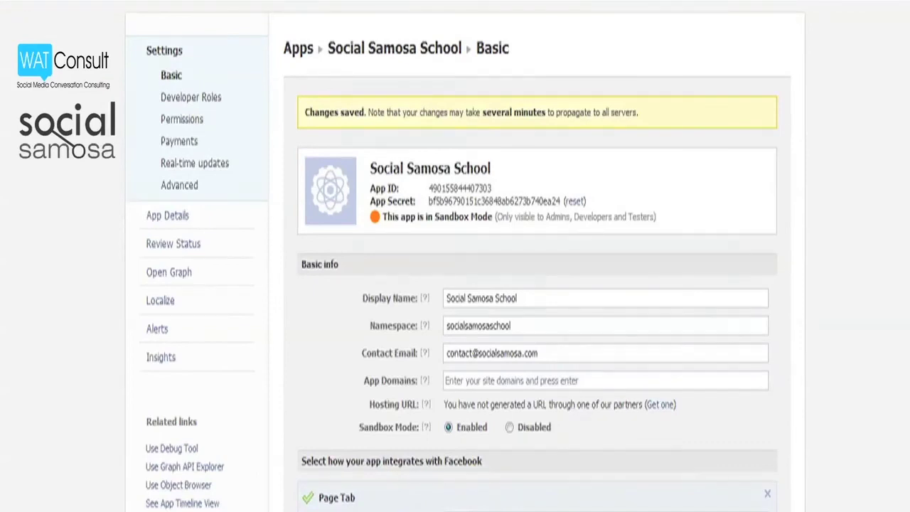
pyautogui.scroll(-10, 477, 460)
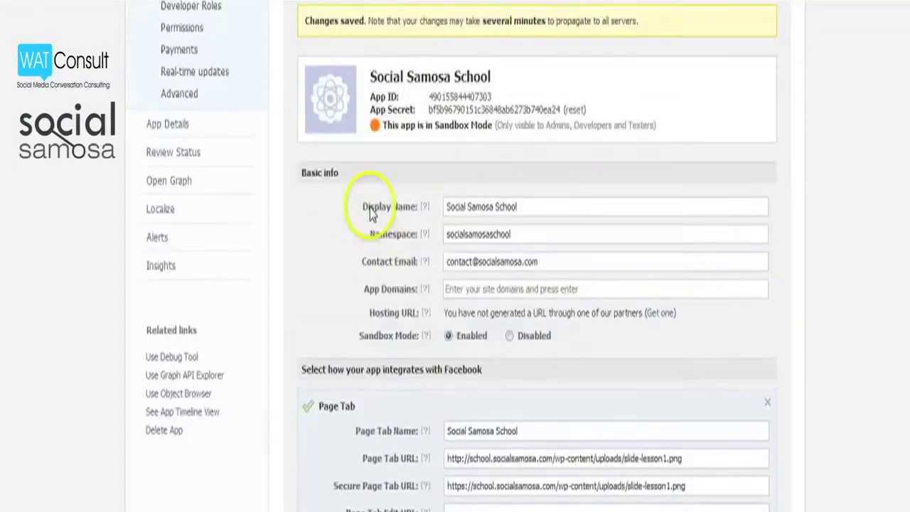
# Step: Copy the app's App ID and paste it as plain text over YOUR_APP_ID in Word
pyautogui.scroll(3, 366, 203)
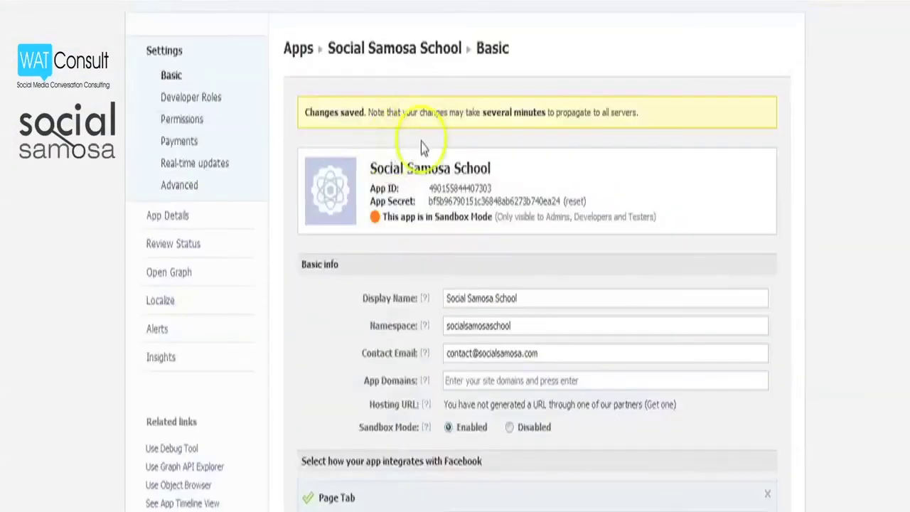
pyautogui.moveTo(427, 188); pyautogui.dragTo(491, 188)
pyautogui.rightClick(480, 193)
pyautogui.click(491, 202)
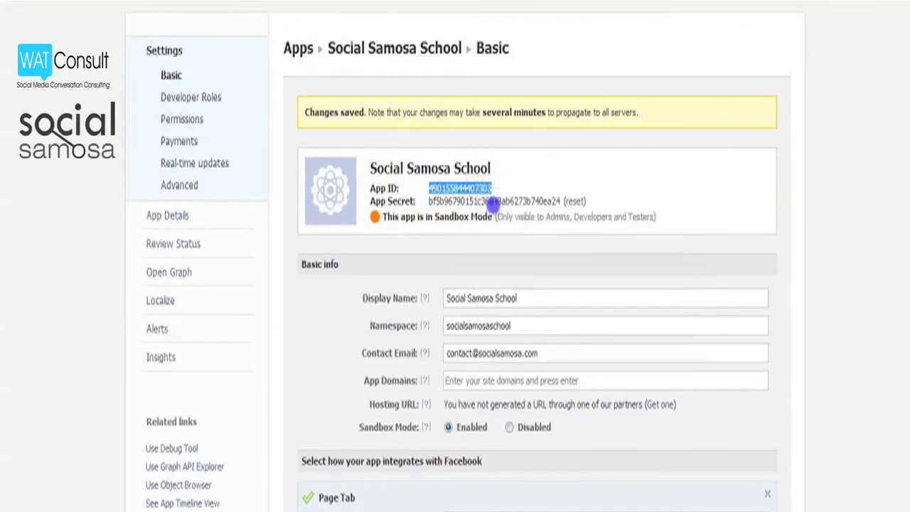
pyautogui.hotkey('alt', 'Tab')
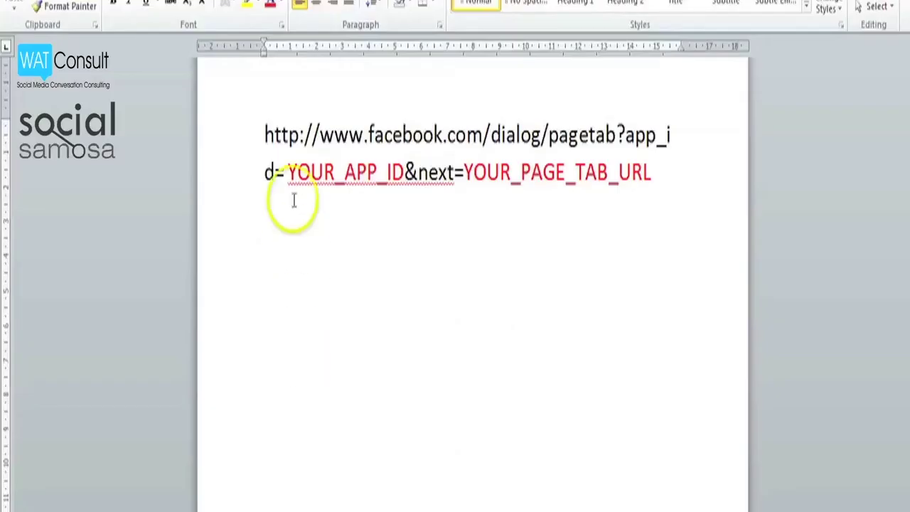
pyautogui.click(291, 173)
pyautogui.moveTo(291, 173); pyautogui.dragTo(400, 173)
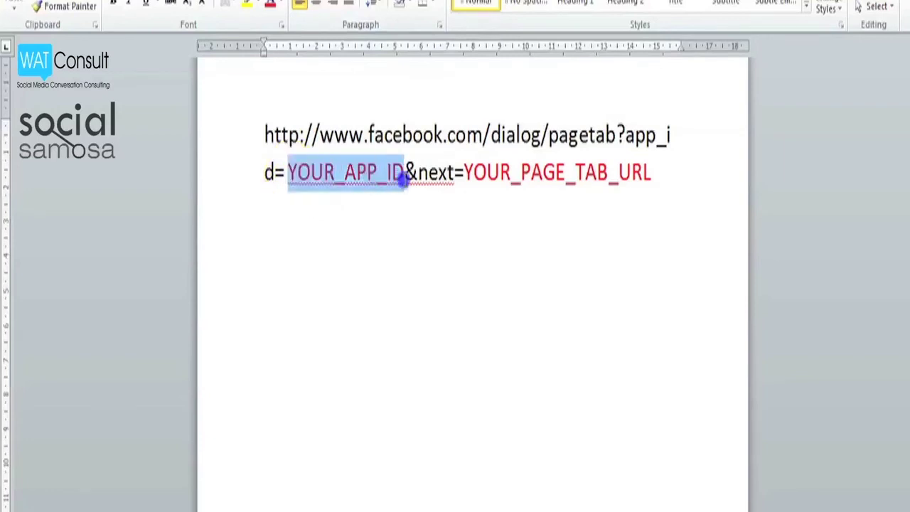
pyautogui.rightClick(388, 182)
pyautogui.click(407, 417)
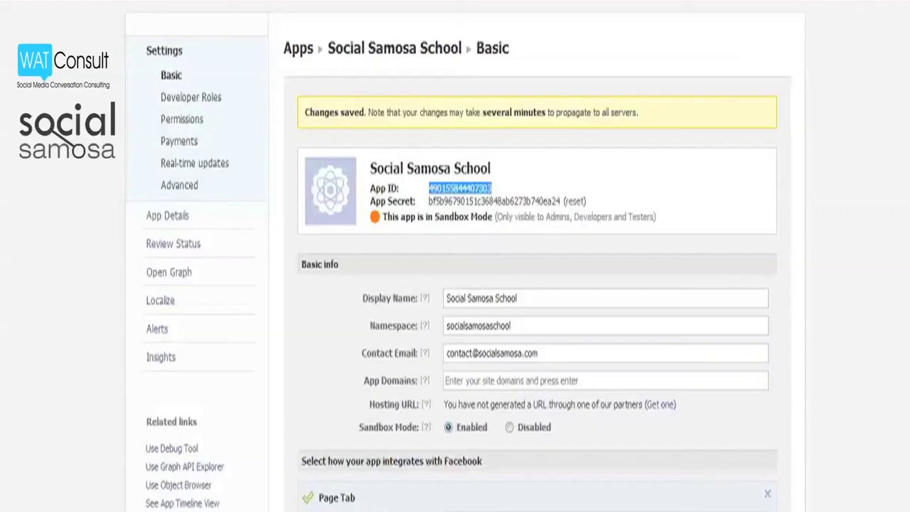
# Step: Copy the app's Page Tab URL, then select the YOUR_PAGE_TAB_URL placeholder in Word
pyautogui.scroll(-3, 386, 406)
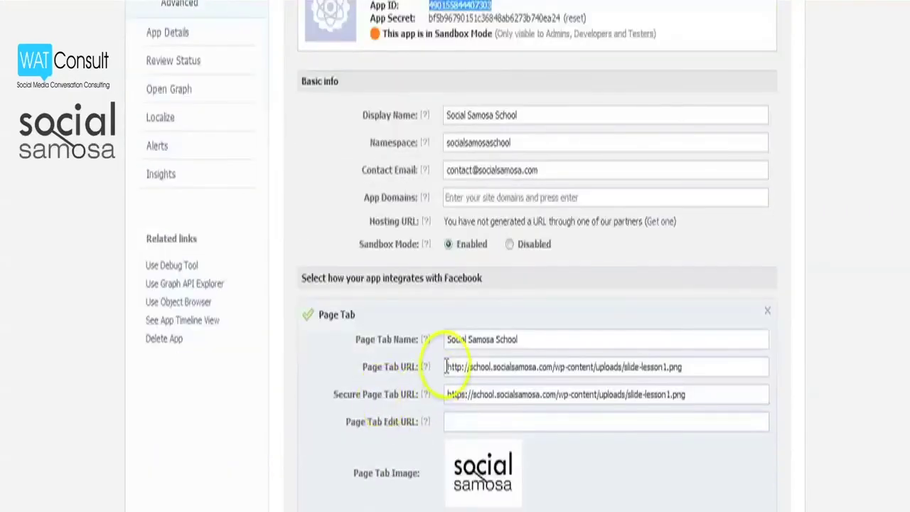
pyautogui.moveTo(450, 366); pyautogui.dragTo(702, 366)
pyautogui.rightClick(702, 367)
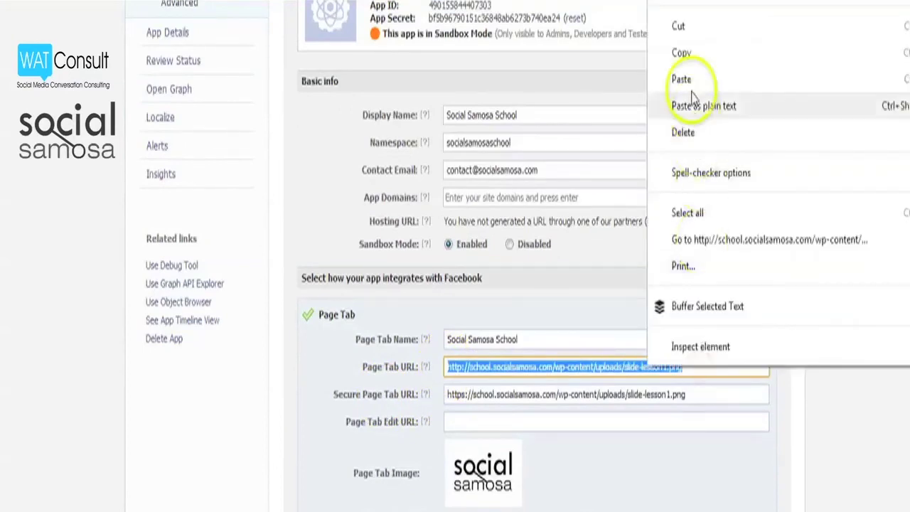
pyautogui.click(688, 53)
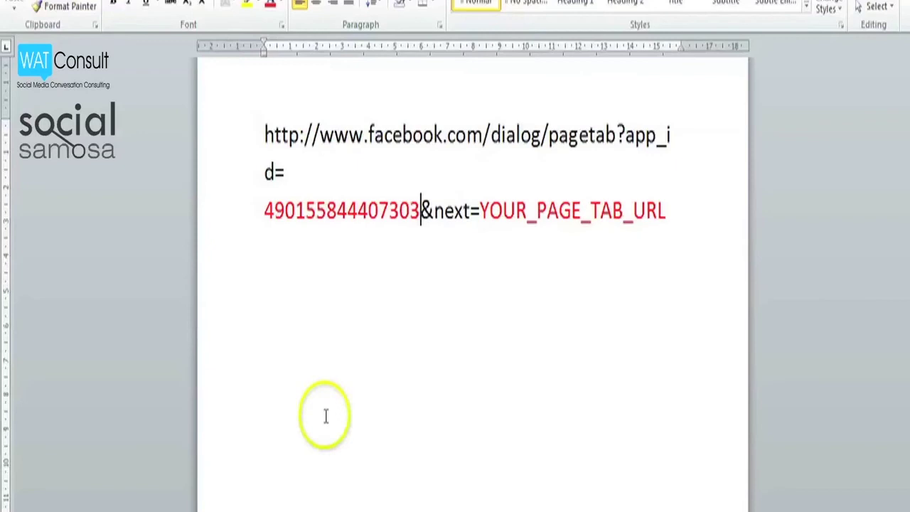
pyautogui.moveTo(478, 211); pyautogui.dragTo(656, 210)
# Step: Replace YOUR_PAGE_TAB_URL with the copied Page Tab URL and copy the completed pagetab address
pyautogui.rightClick(638, 220)
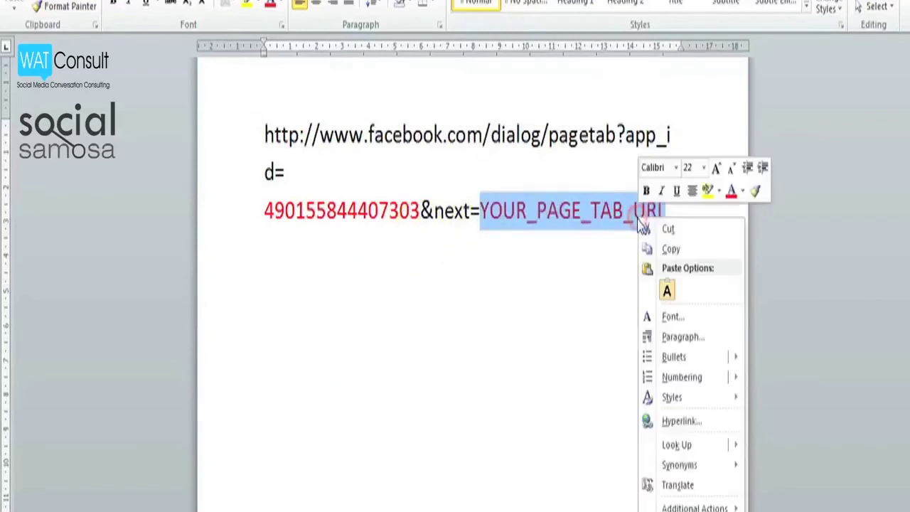
pyautogui.click(666, 288)
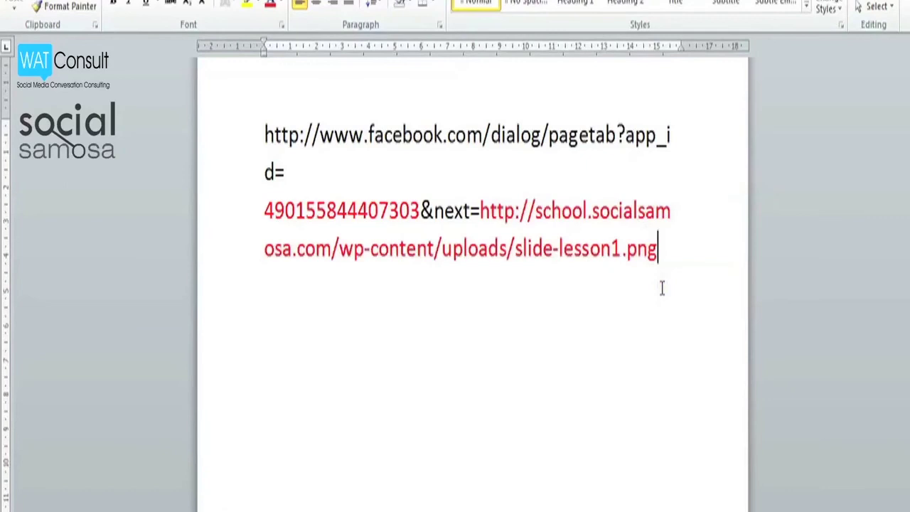
pyautogui.moveTo(668, 266); pyautogui.dragTo(259, 143)
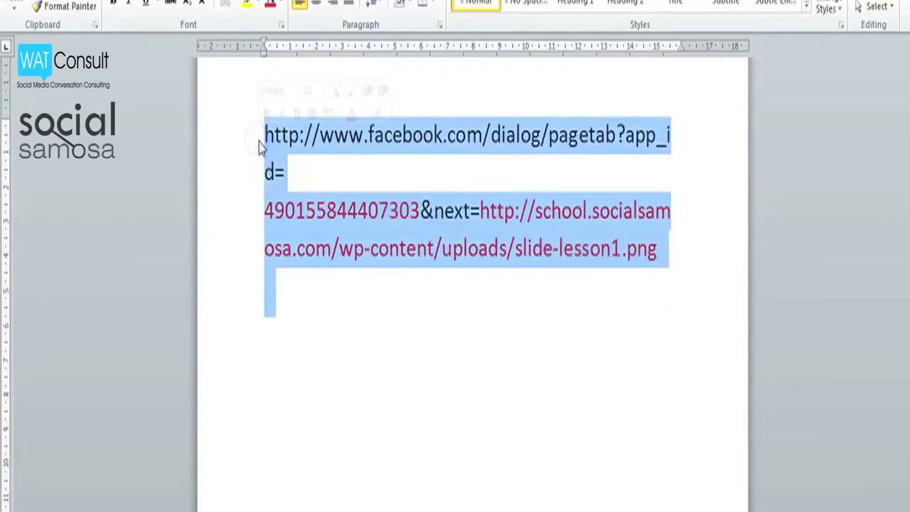
pyautogui.rightClick(311, 214)
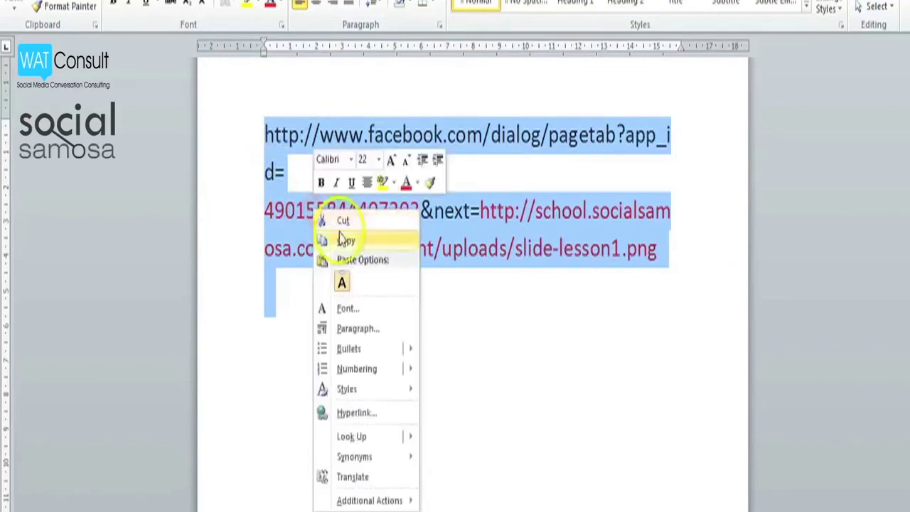
pyautogui.click(346, 243)
pyautogui.click(342, 246)
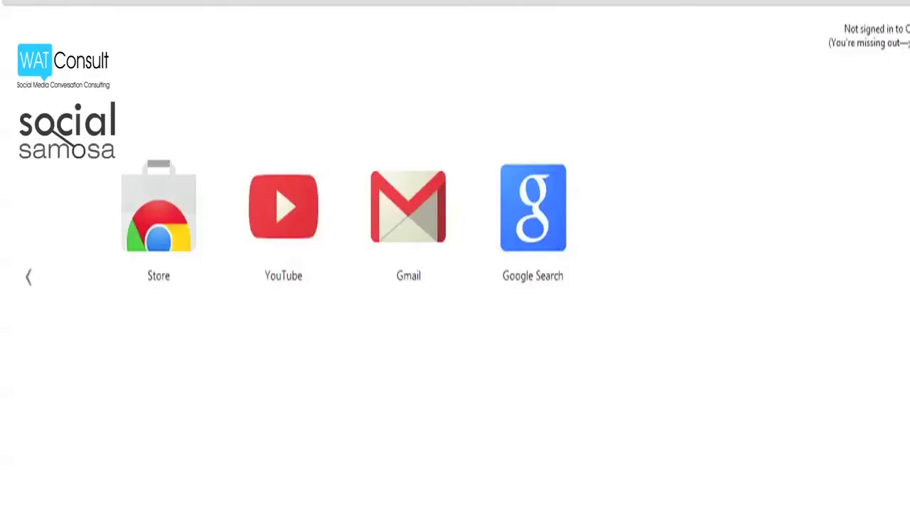
# Step: Paste the assembled page-tab address into Chrome's address bar and load it
pyautogui.rightClick(413, 1)
pyautogui.click(443, 59)
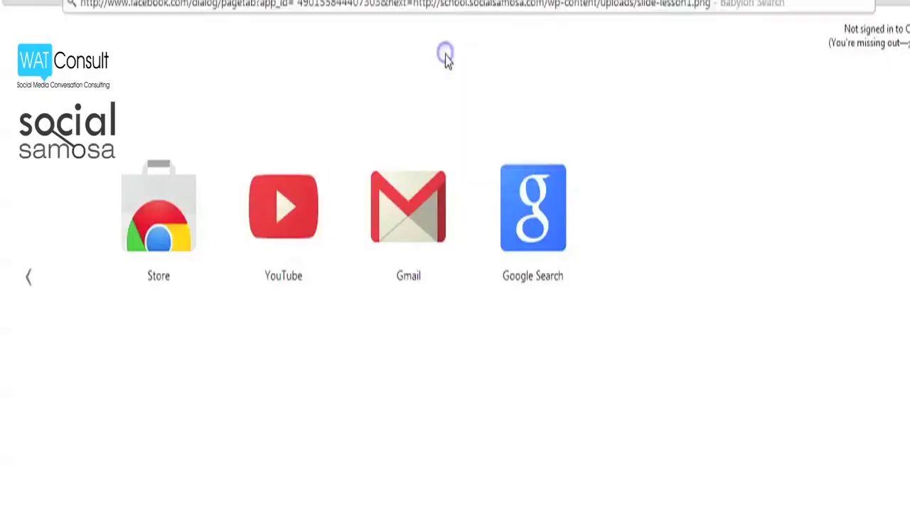
pyautogui.press('Return')
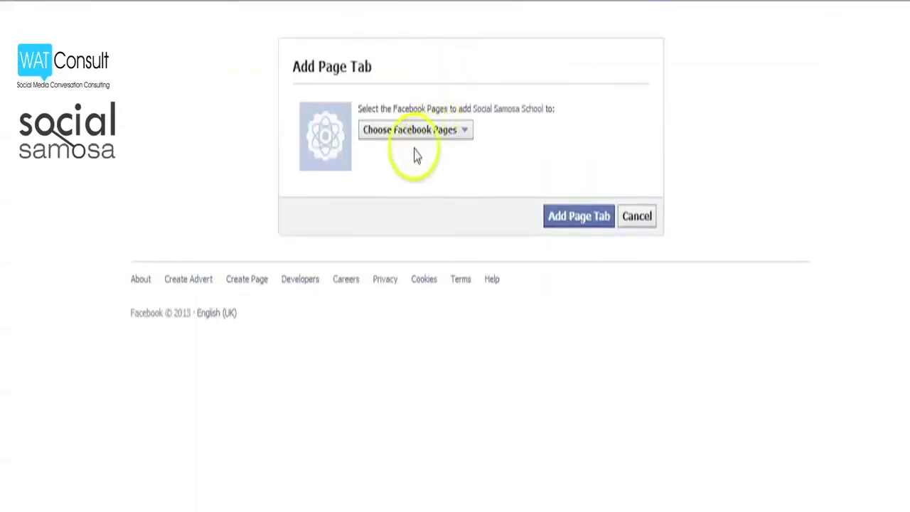
# Step: Choose the Social Samosa page in the Add Page Tab dialog and add the Social Samosa School tab
pyautogui.click(461, 134)
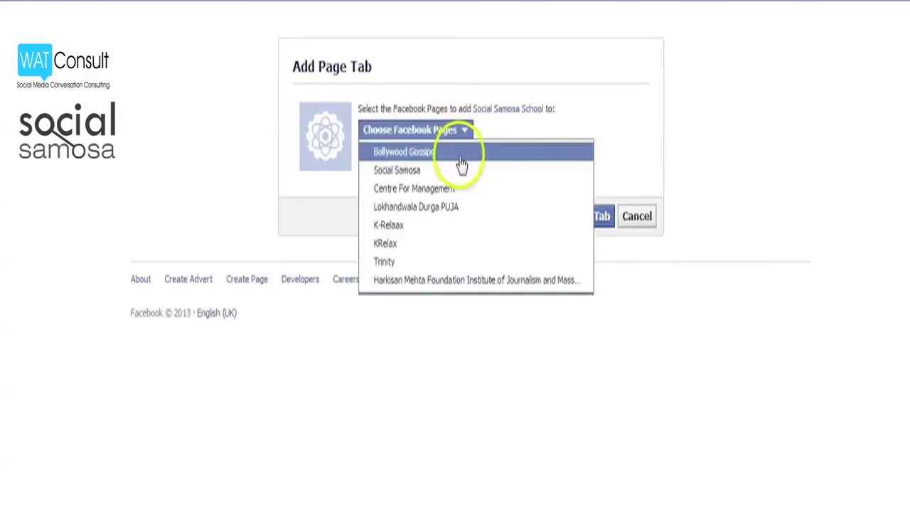
pyautogui.click(462, 171)
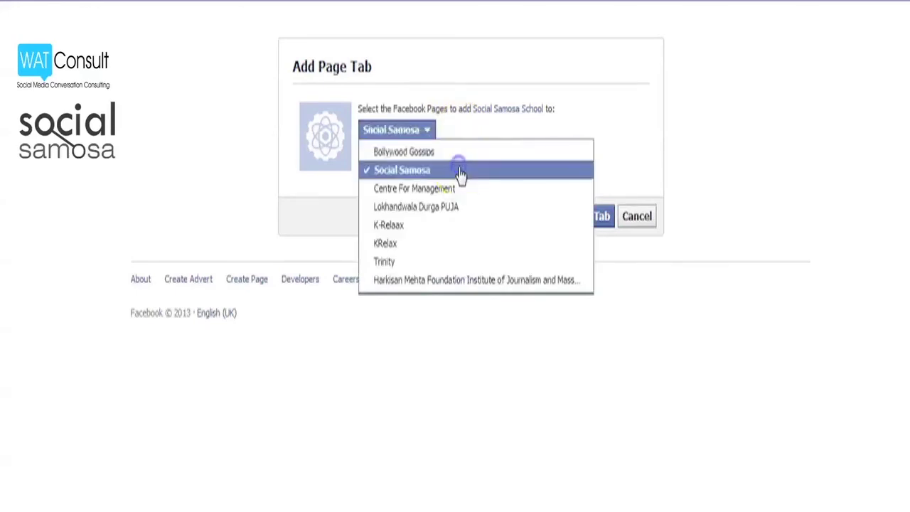
pyautogui.click(601, 225)
pyautogui.click(601, 225)
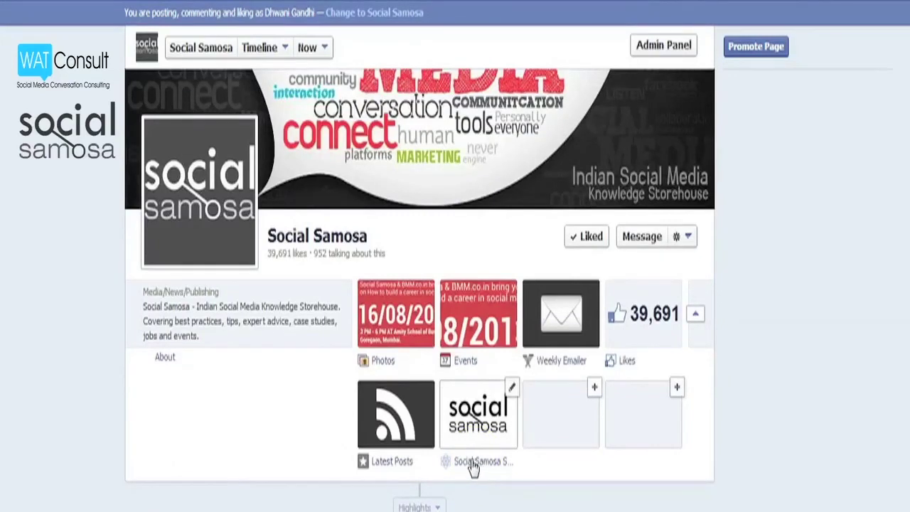
pyautogui.click(446, 461)
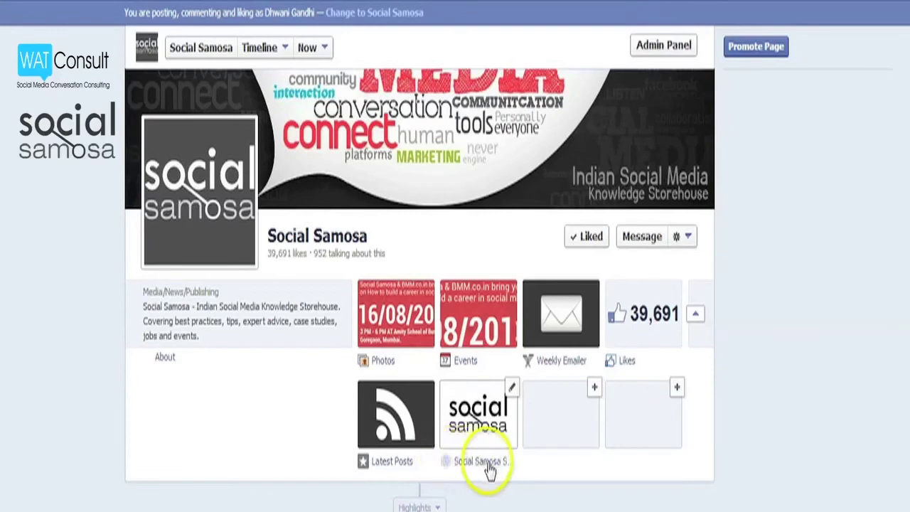